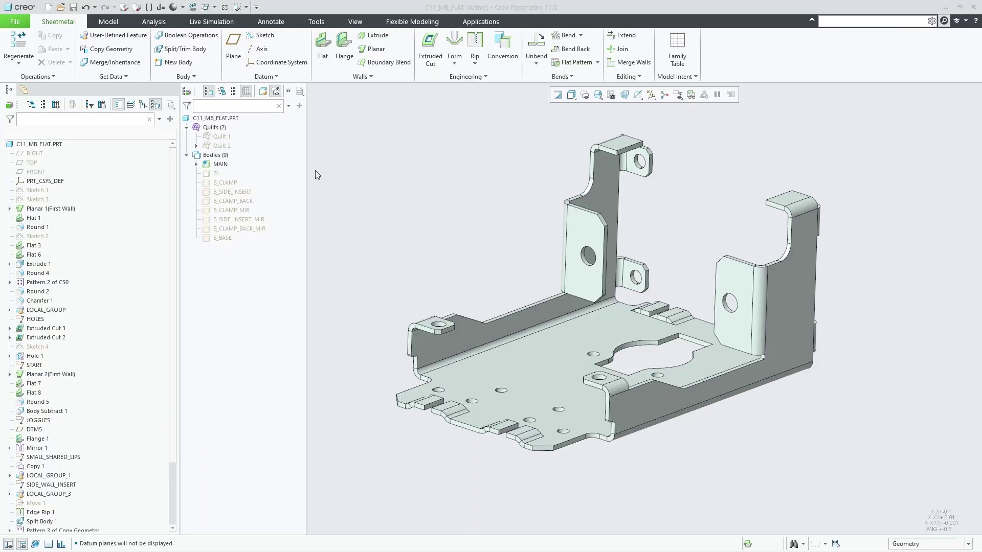
# - Show the hidden B_CLAMP, B_SIDE_INSERT and B_SIDE_INSERT_MIR bodies
pyautogui.click(209, 165)
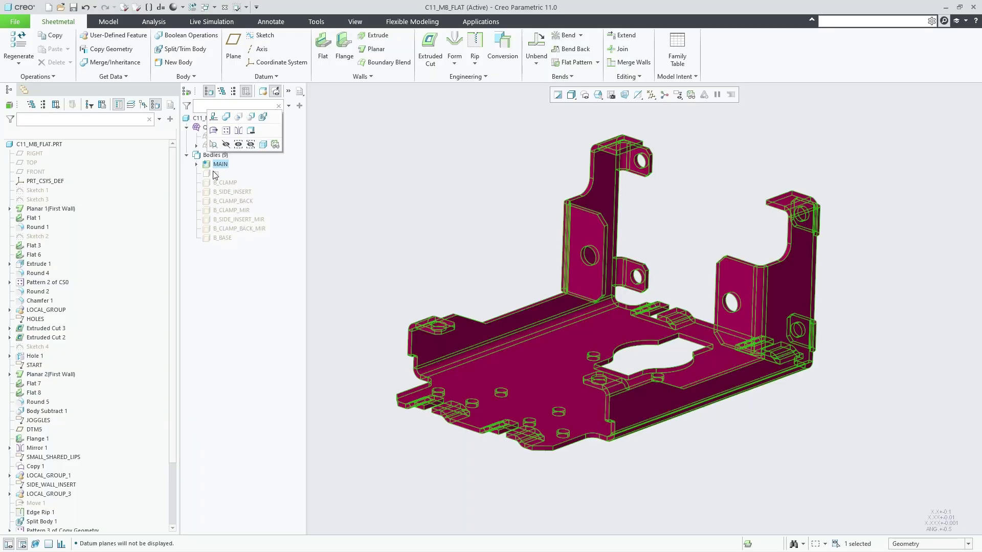
pyautogui.click(215, 173)
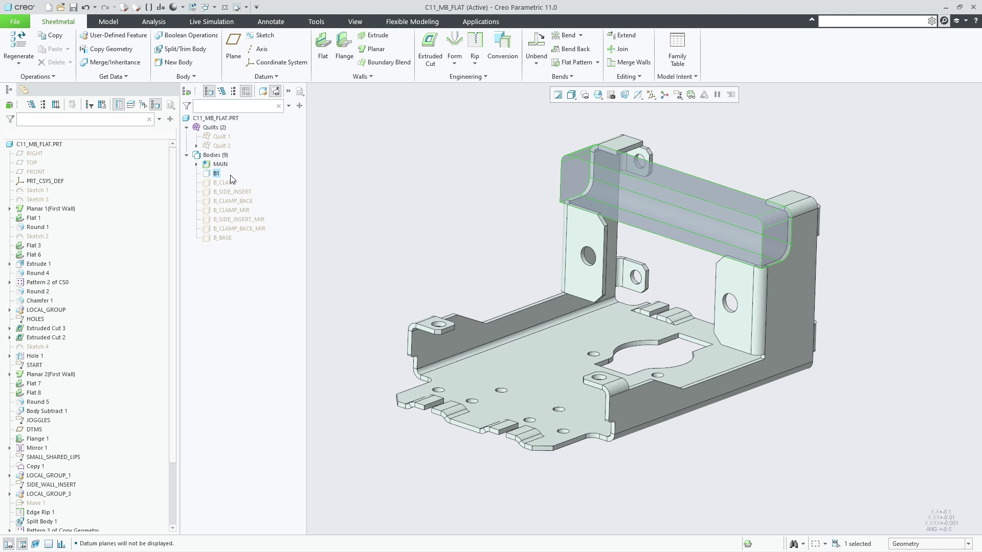
pyautogui.click(228, 184)
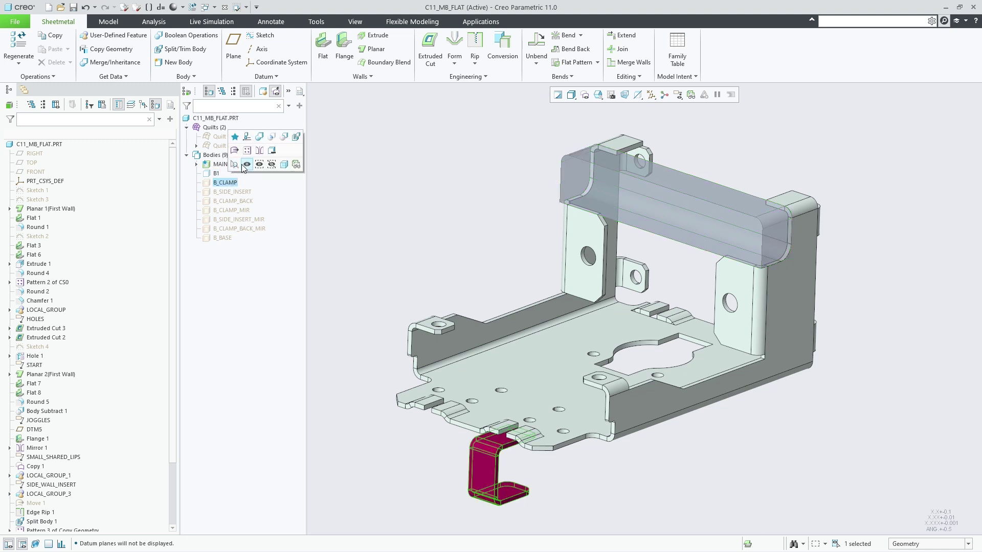
pyautogui.click(237, 169)
pyautogui.click(234, 193)
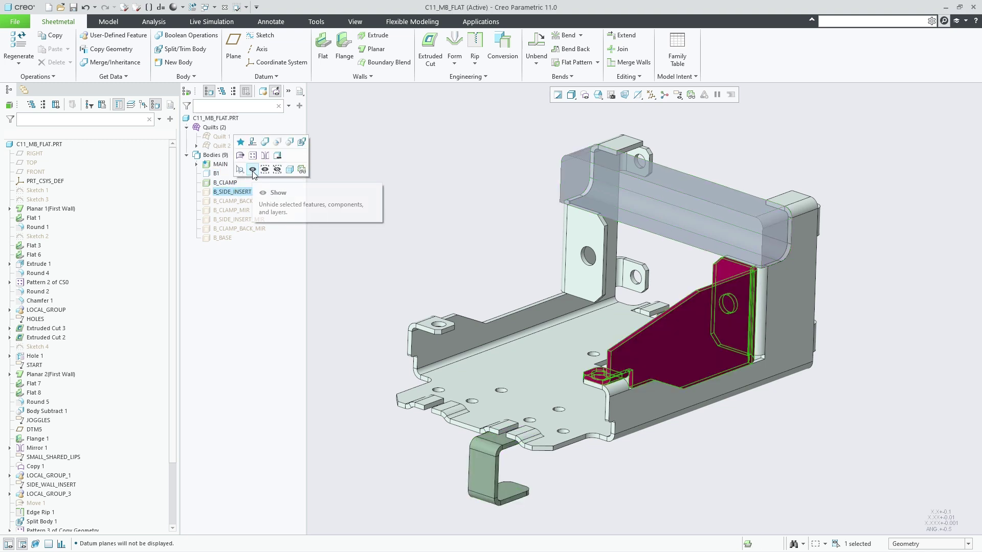
pyautogui.click(256, 170)
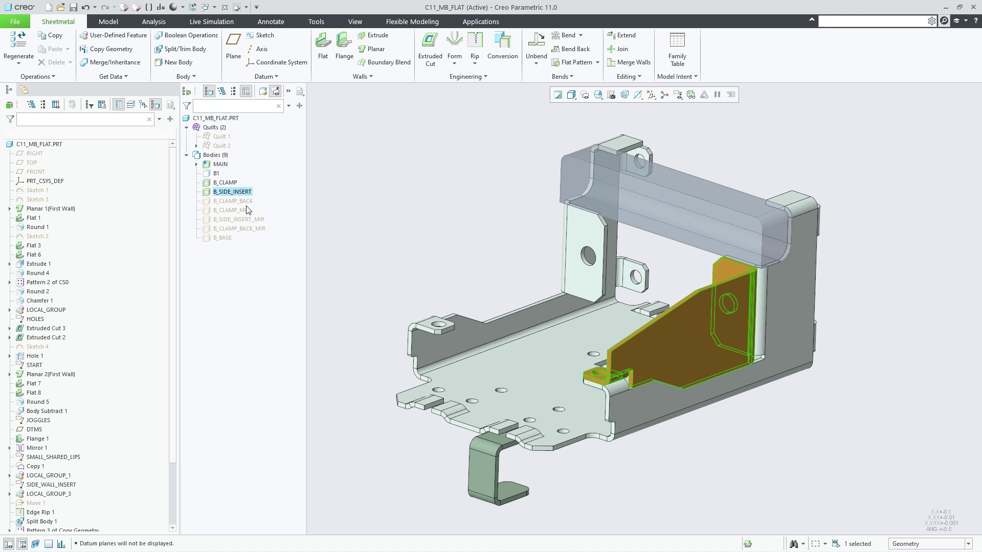
pyautogui.click(262, 220)
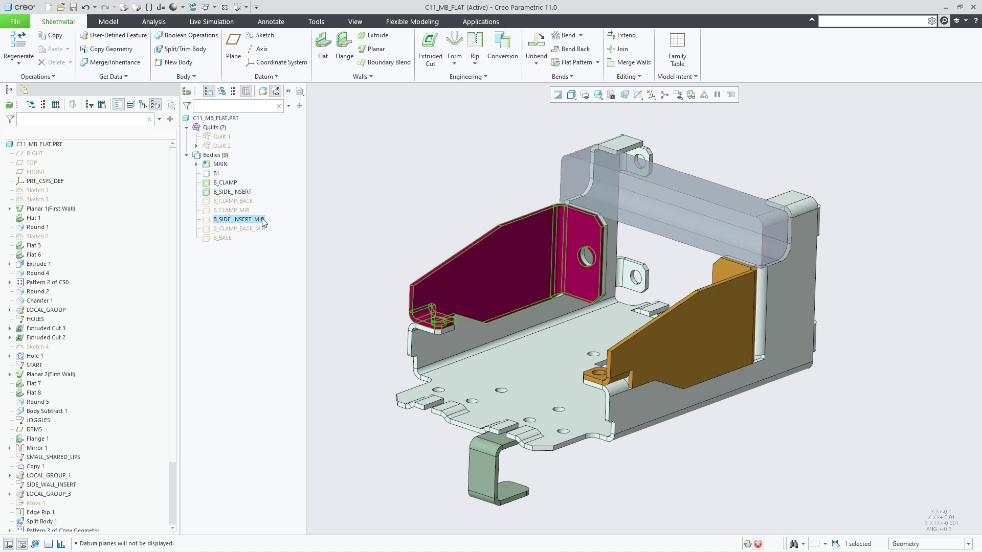
pyautogui.click(281, 200)
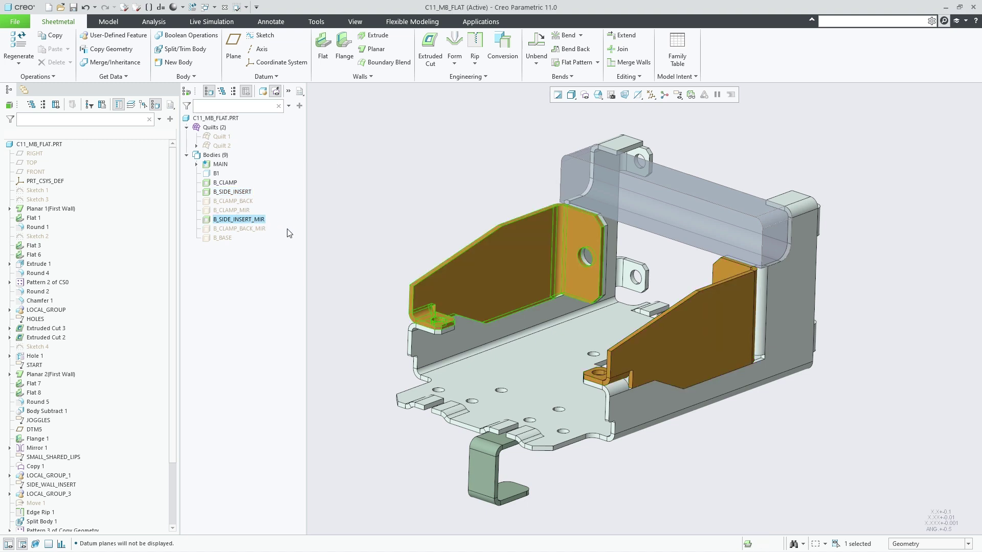
# - Show B_CLAMP_BACK_MIR, B_CLAMP_MIR, B_CLAMP_BACK and B_BASE, then clear the selection
pyautogui.click(260, 229)
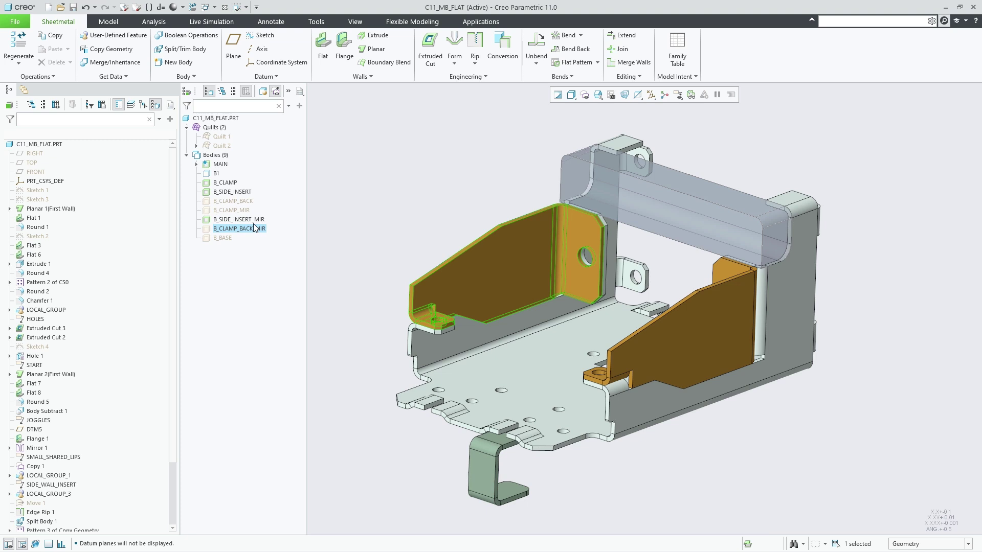
pyautogui.keyDown('ctrl'); pyautogui.click(236, 210); pyautogui.keyUp('ctrl')
pyautogui.keyDown('ctrl'); pyautogui.click(236, 201); pyautogui.keyUp('ctrl')
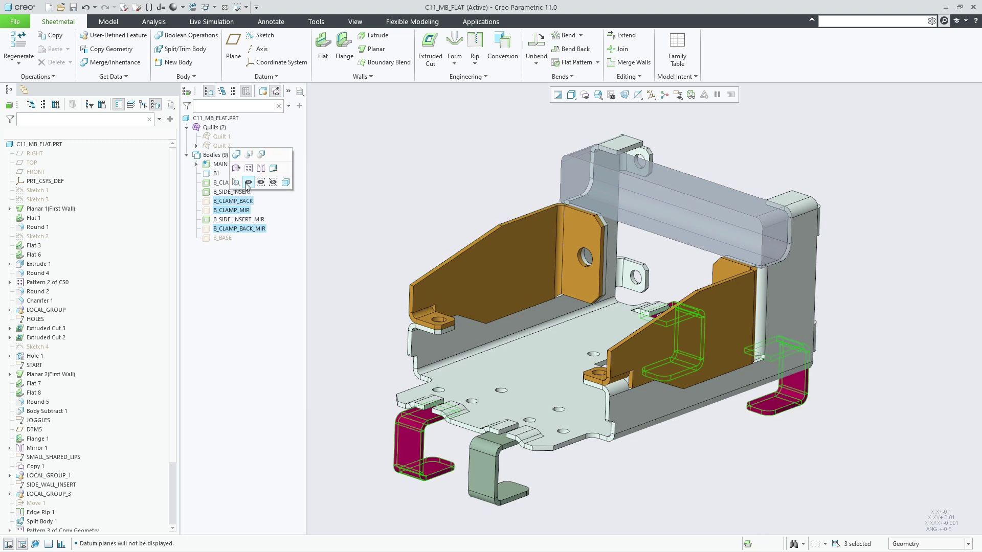
pyautogui.click(237, 183)
pyautogui.click(223, 238)
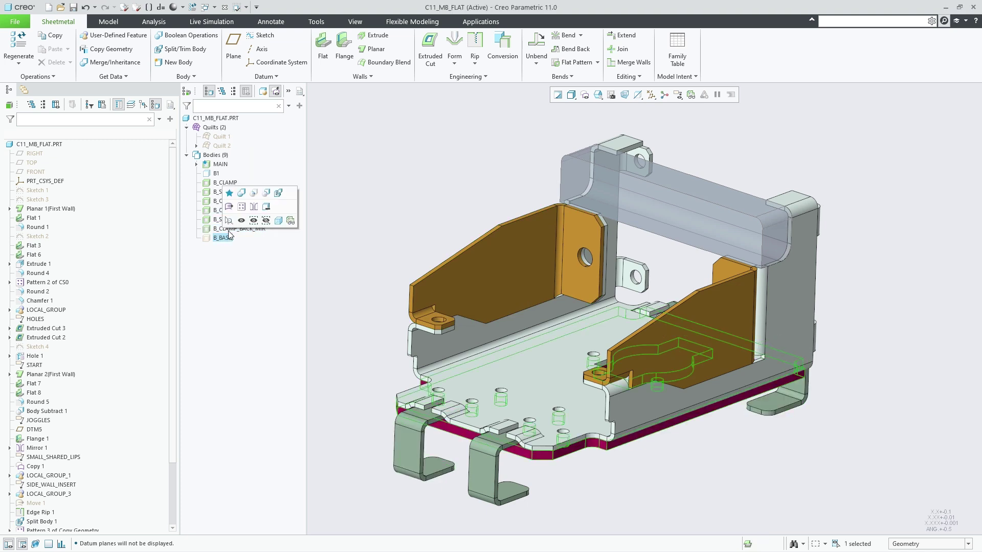
pyautogui.click(240, 222)
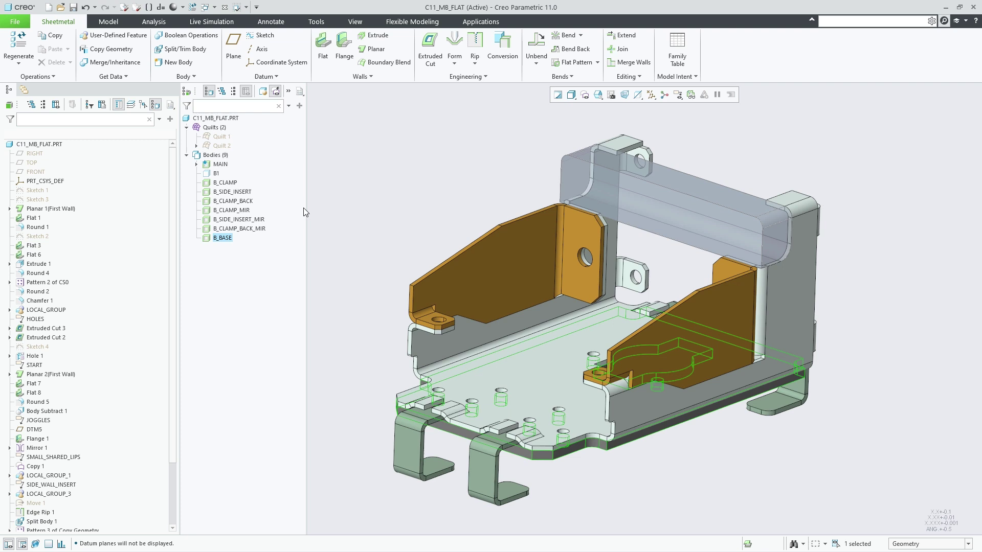
pyautogui.click(347, 186)
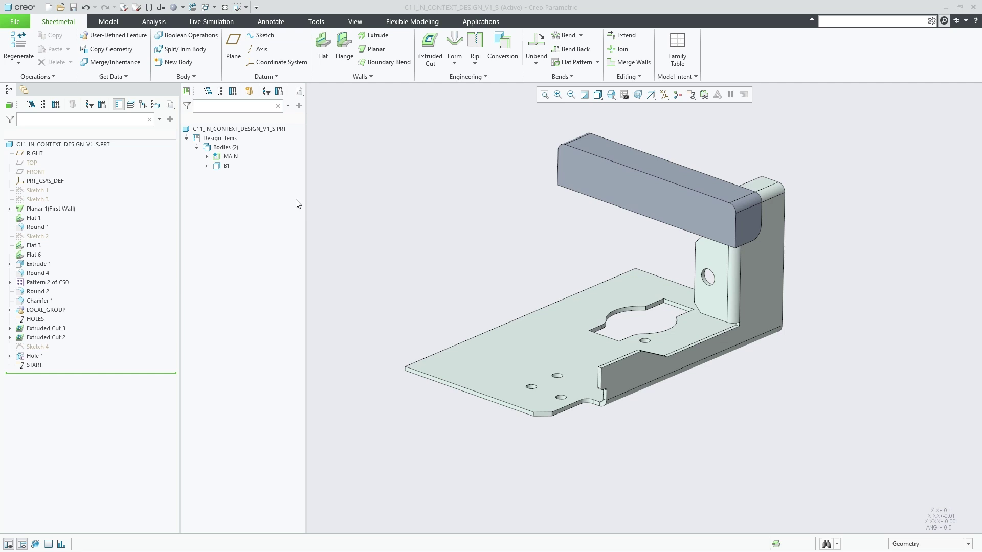
# - Hide the B1 bar body and add a new sheet metal body named B_CLAMP
pyautogui.click(224, 166)
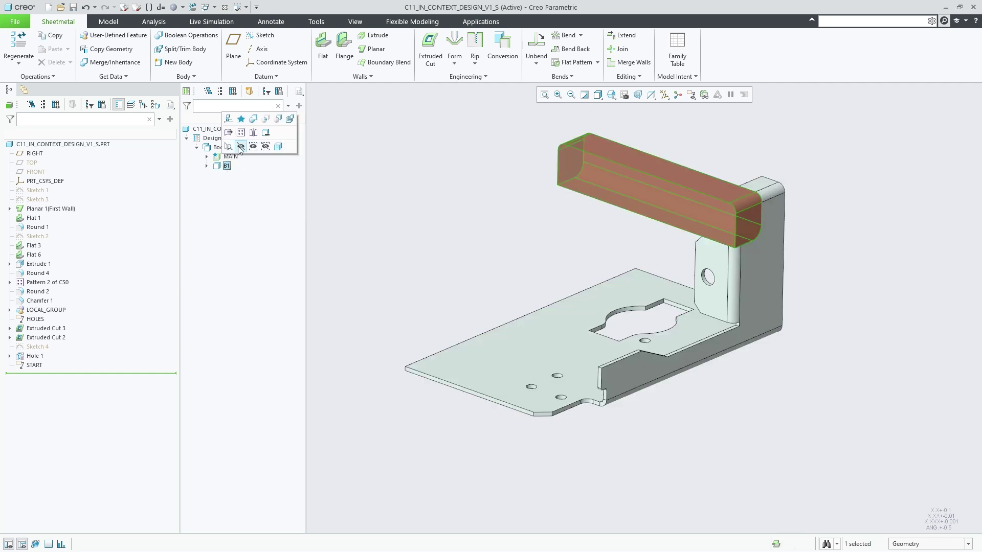
pyautogui.click(234, 145)
pyautogui.click(185, 63)
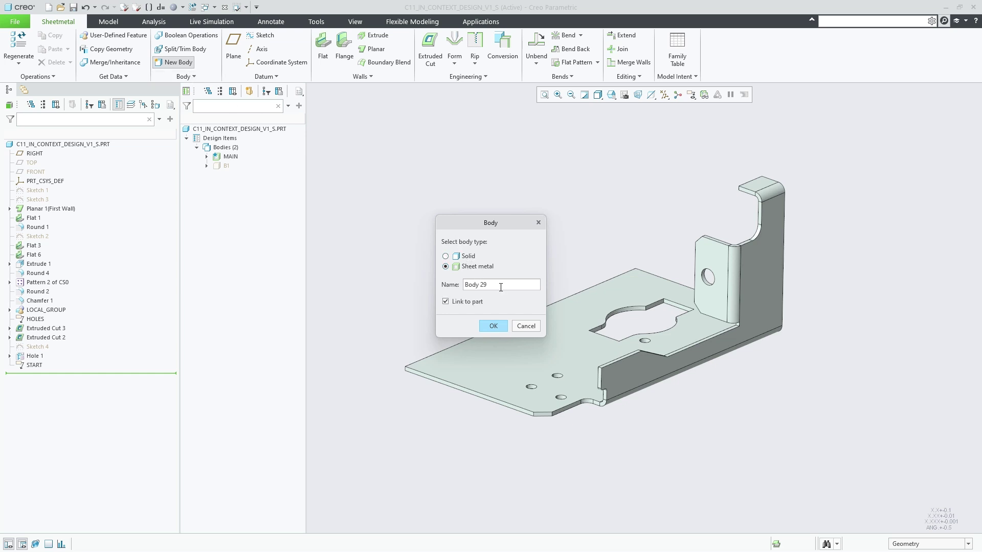
pyautogui.moveTo(500, 287); pyautogui.dragTo(440, 280)
pyautogui.write('B_Clamp')
pyautogui.press('Return')
pyautogui.scroll(5, 428, 278)
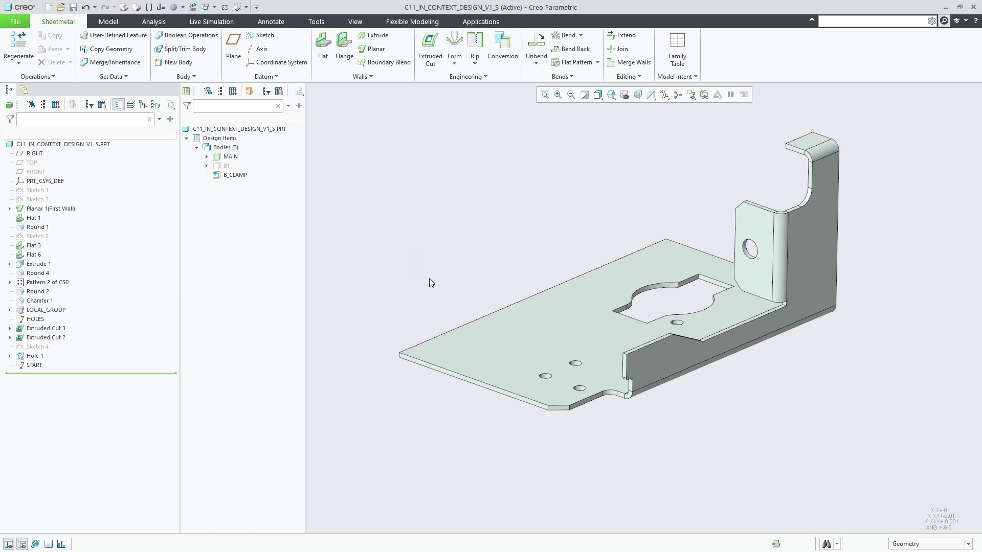
# - Create a planar wall from Sketch 3 with its thickness direction flipped
pyautogui.click(39, 199)
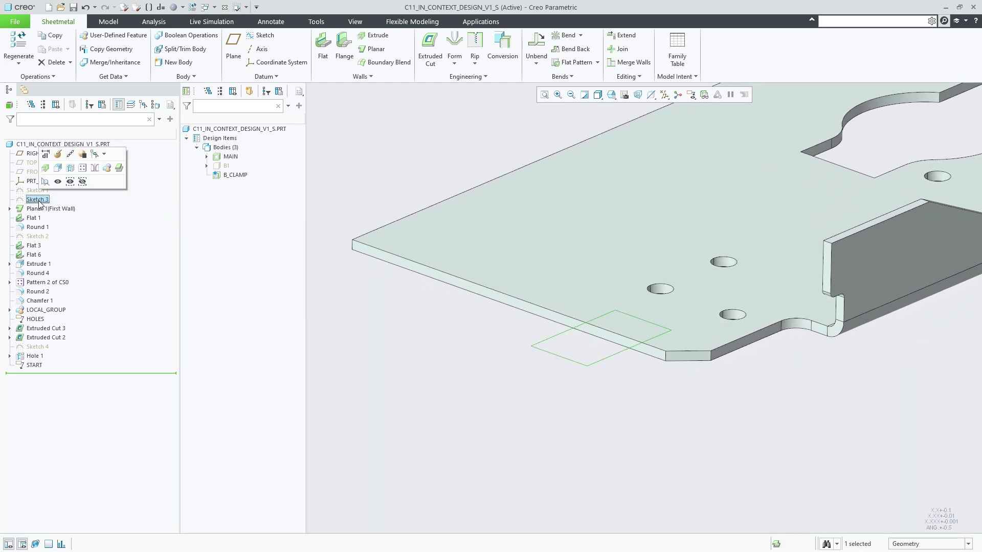
pyautogui.click(369, 54)
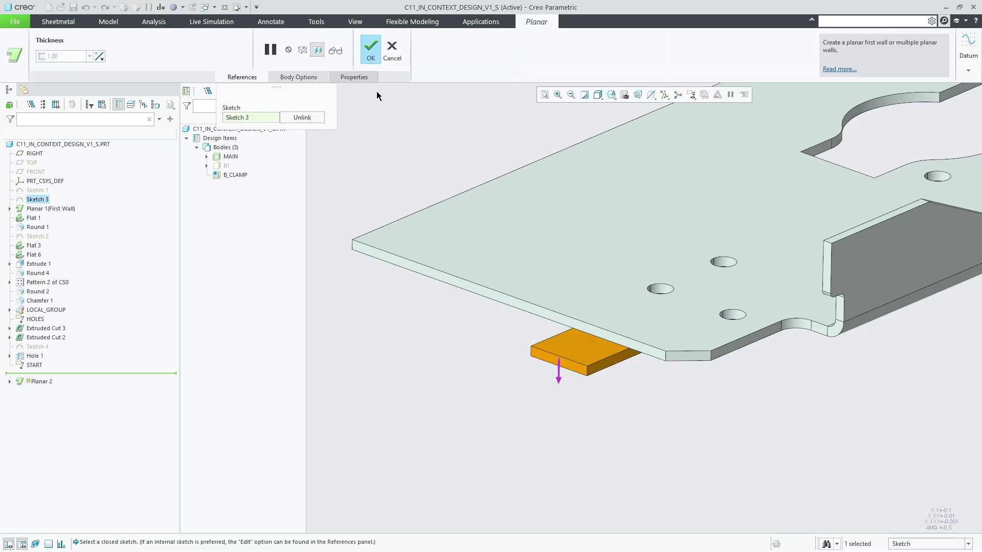
pyautogui.click(314, 77)
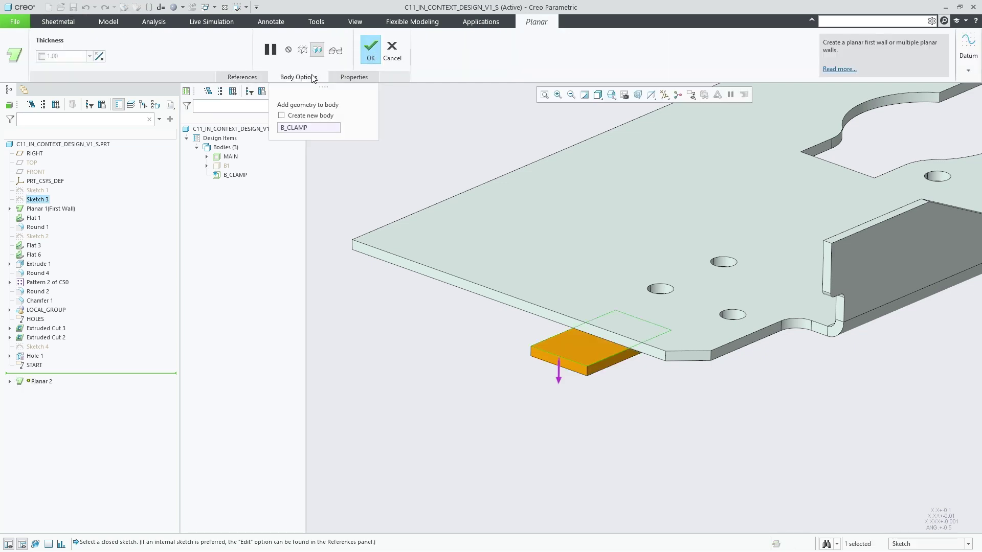
pyautogui.click(99, 56)
pyautogui.click(372, 49)
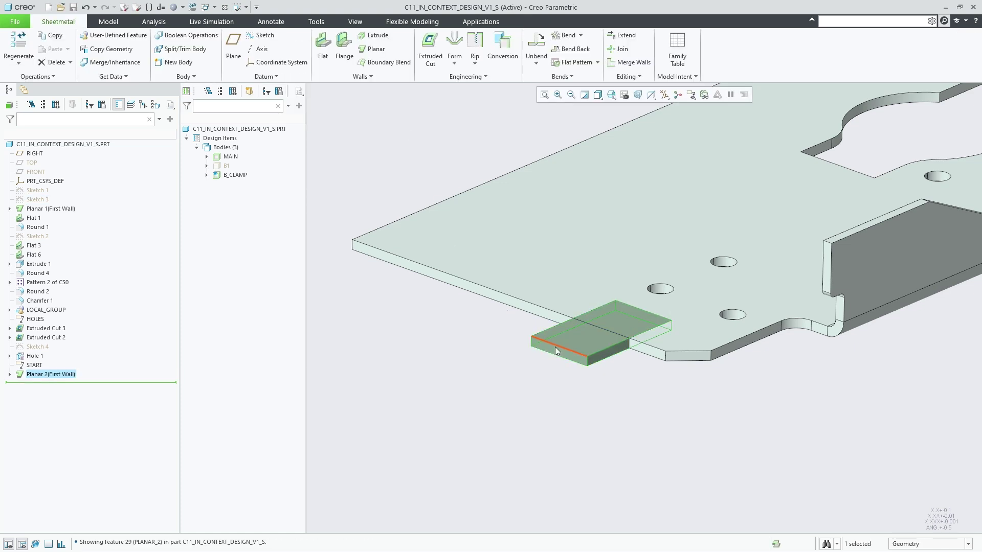
# - Add a bent flat wall along the new planar wall's edge
pyautogui.click(556, 347)
pyautogui.click(599, 314)
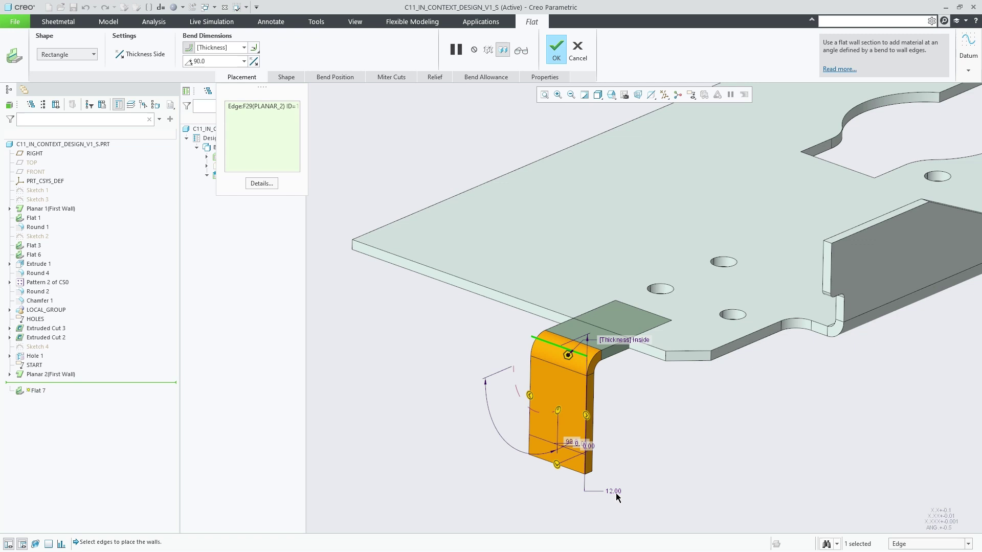
pyautogui.middleClick(618, 420)
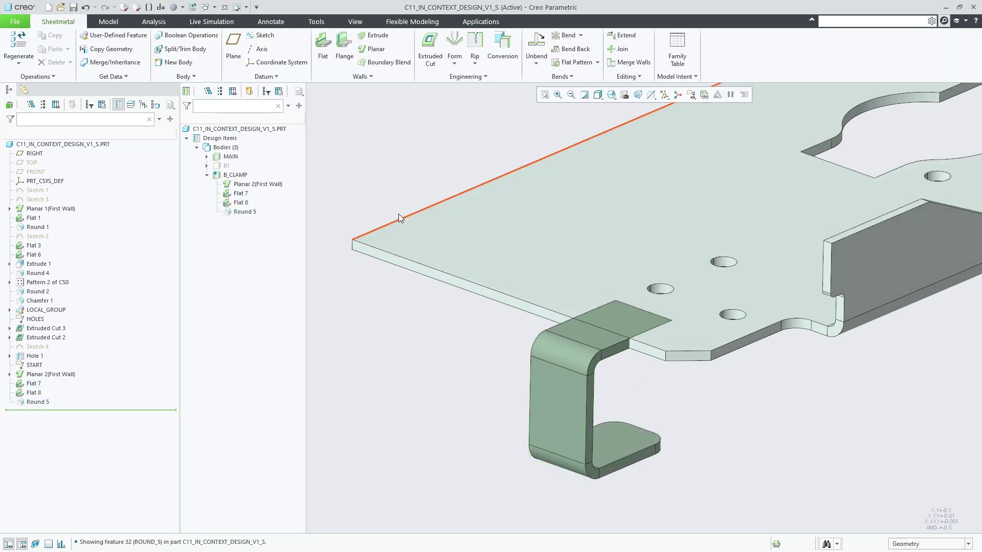
# - Subtract the B_CLAMP body from MAIN, with Keep Bodies enabled
pyautogui.click(231, 156)
pyautogui.click(288, 108)
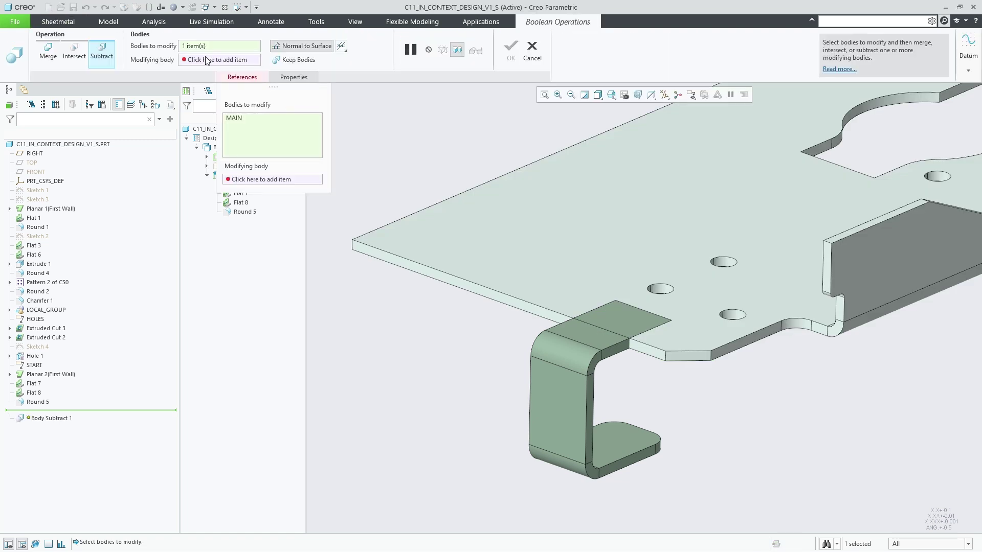
pyautogui.click(206, 60)
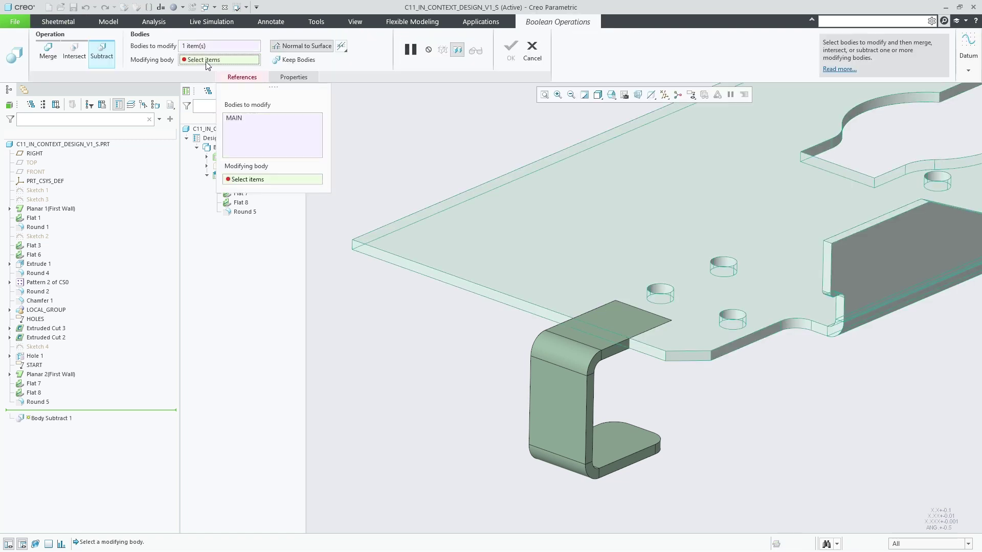
pyautogui.click(564, 341)
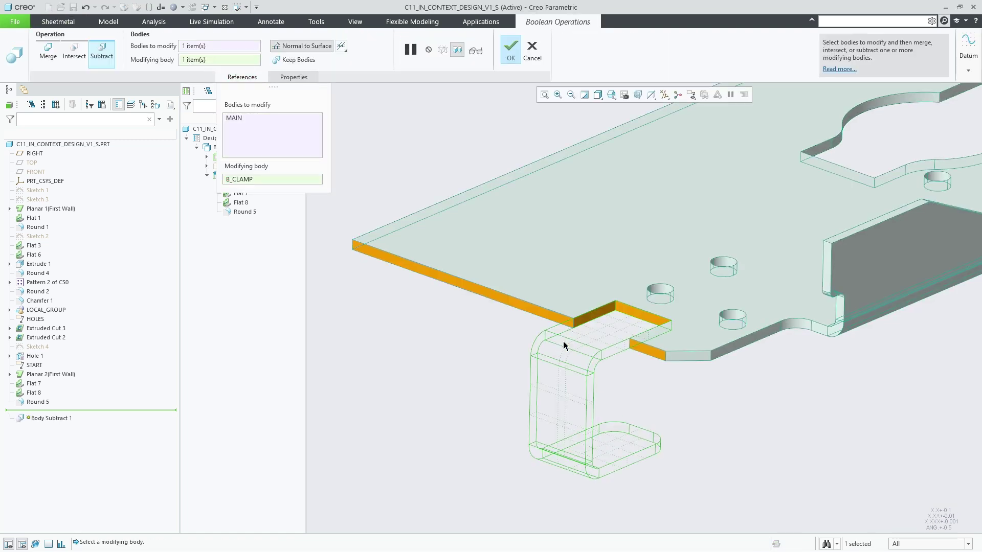
pyautogui.click(290, 60)
pyautogui.middleClick(390, 121)
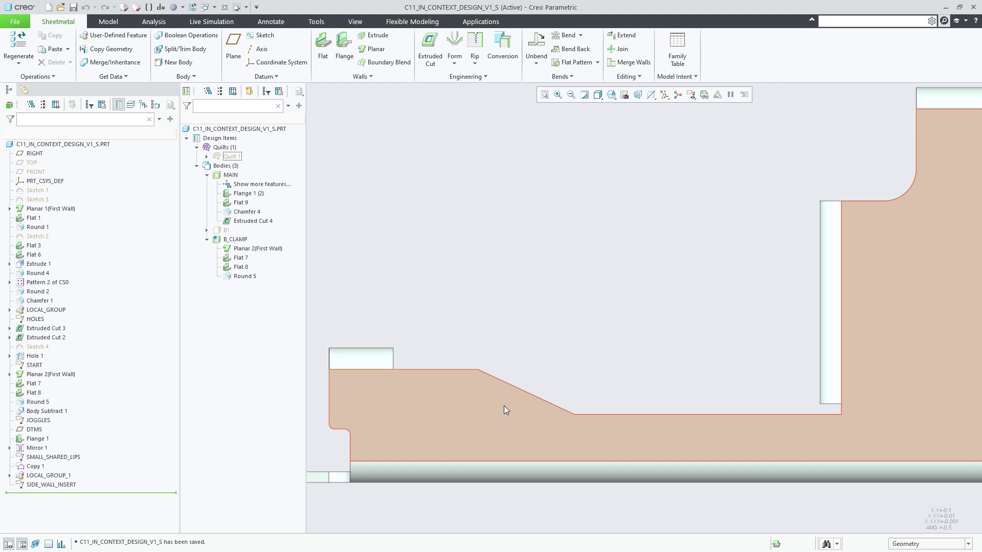
# - Sketch on the plate face, drawing the outline's top, sloped and left-edge lines
pyautogui.click(505, 406)
pyautogui.click(560, 373)
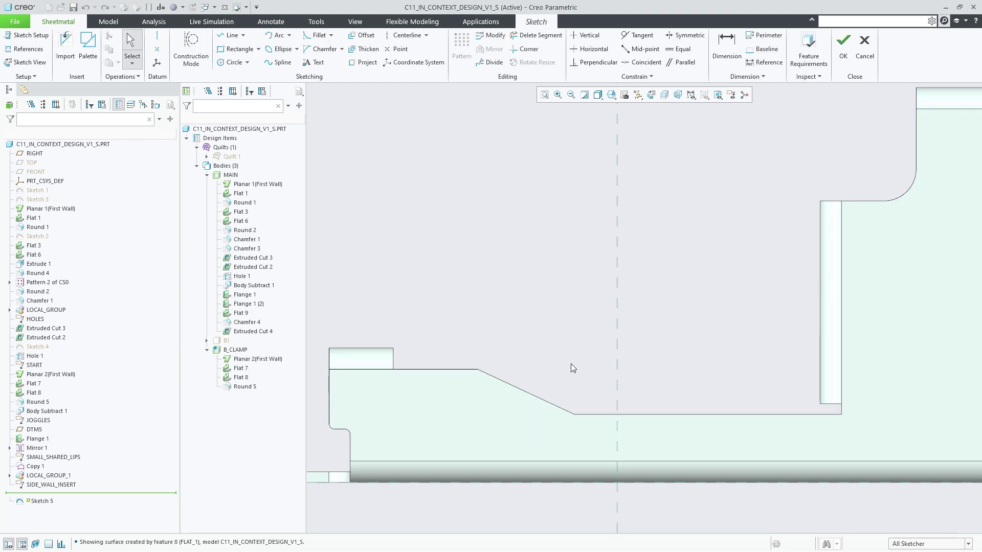
pyautogui.rightClick(655, 347)
pyautogui.click(679, 376)
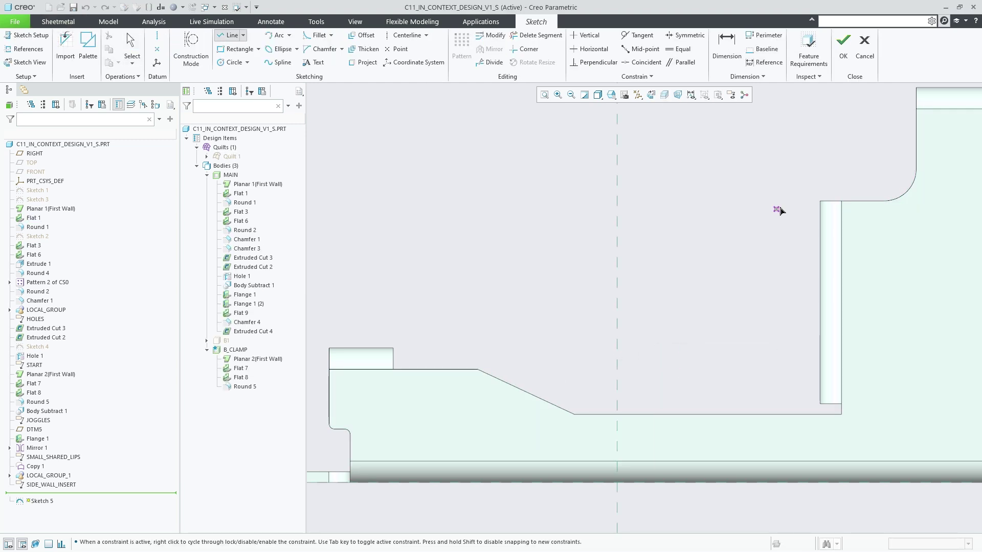
pyautogui.click(820, 201)
pyautogui.click(617, 201)
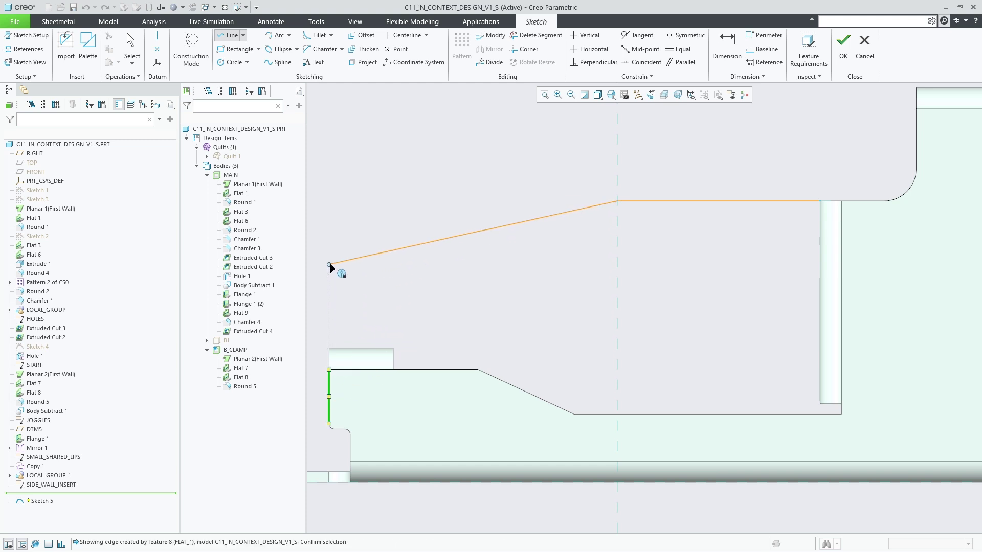
pyautogui.click(329, 264)
pyautogui.click(330, 348)
# - Close the stepped profile back to the start and complete the Fill surface
pyautogui.click(394, 349)
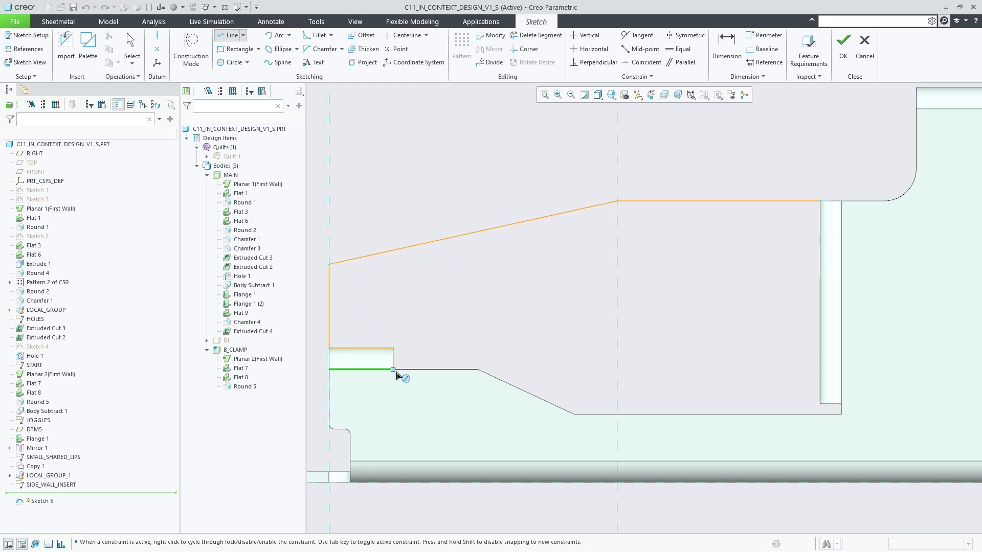
pyautogui.click(393, 369)
pyautogui.click(478, 369)
pyautogui.click(574, 414)
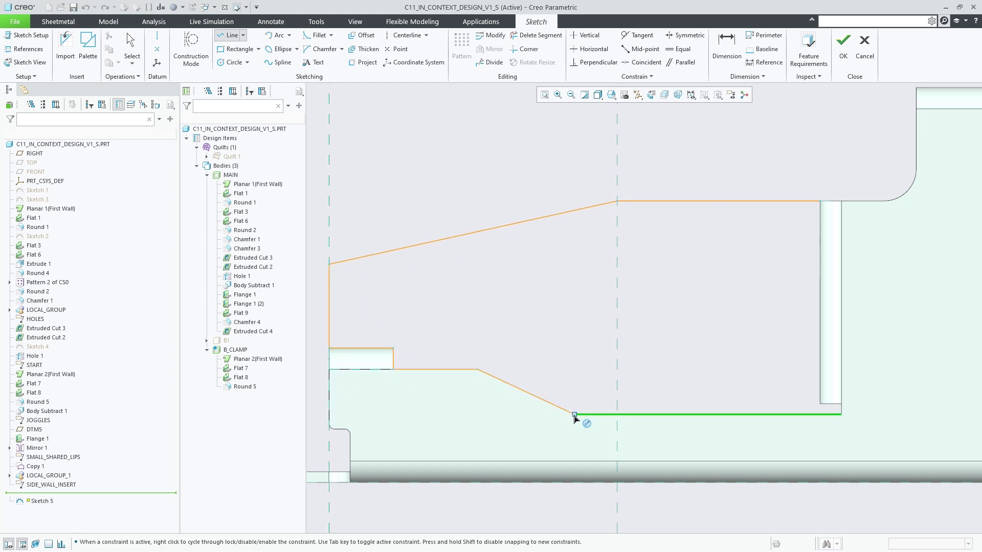
pyautogui.click(820, 415)
pyautogui.click(820, 201)
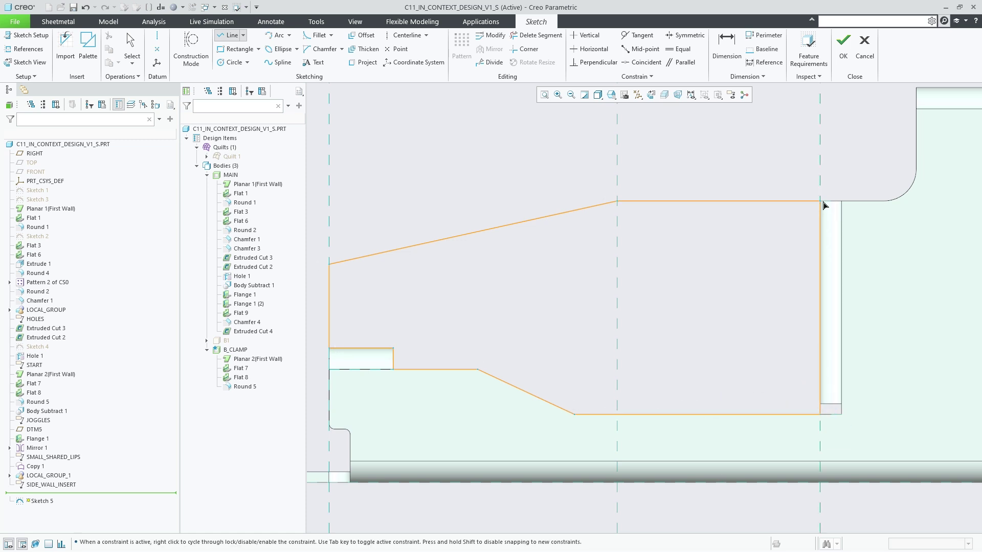
pyautogui.rightClick(794, 185)
pyautogui.click(817, 284)
pyautogui.rightClick(815, 280)
pyautogui.click(823, 245)
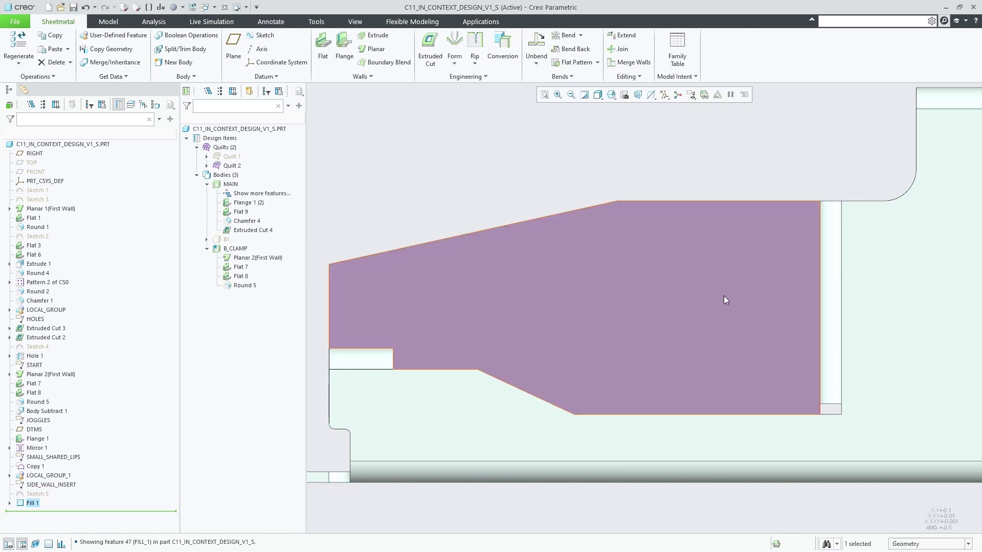
# - Copy the Flat 9 plate surface and the lug surface as a new quilt
pyautogui.hotkey('ctrl', 'd')
pyautogui.click(493, 266)
pyautogui.keyDown('ctrl'); pyautogui.click(762, 361); pyautogui.keyUp('ctrl')
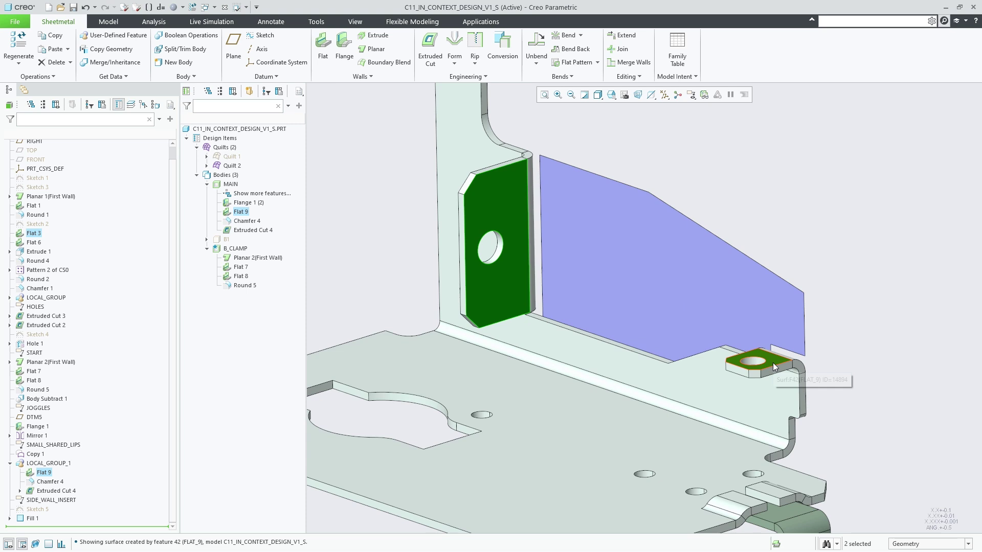
pyautogui.middleClick(369, 173)
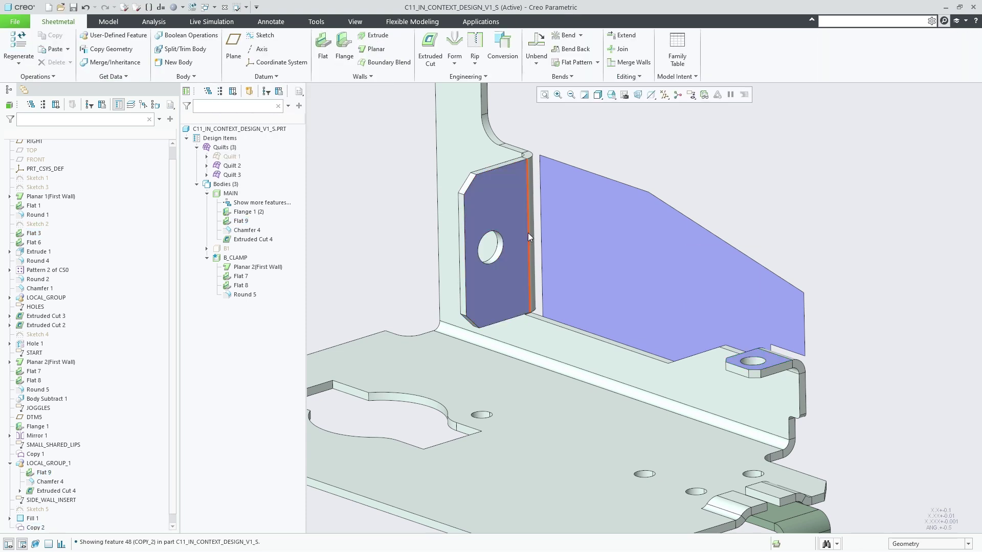
# - Extend the copied plate edge and lug edge up to the Fill surface
pyautogui.click(626, 34)
pyautogui.click(92, 54)
pyautogui.click(570, 234)
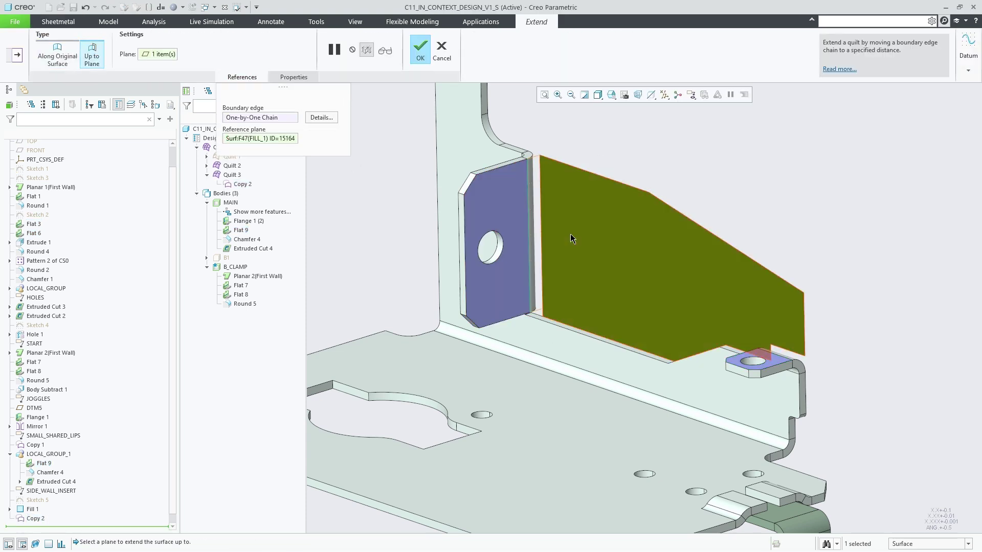
pyautogui.middleClick(569, 234)
pyautogui.click(780, 357)
pyautogui.click(808, 306)
pyautogui.click(92, 54)
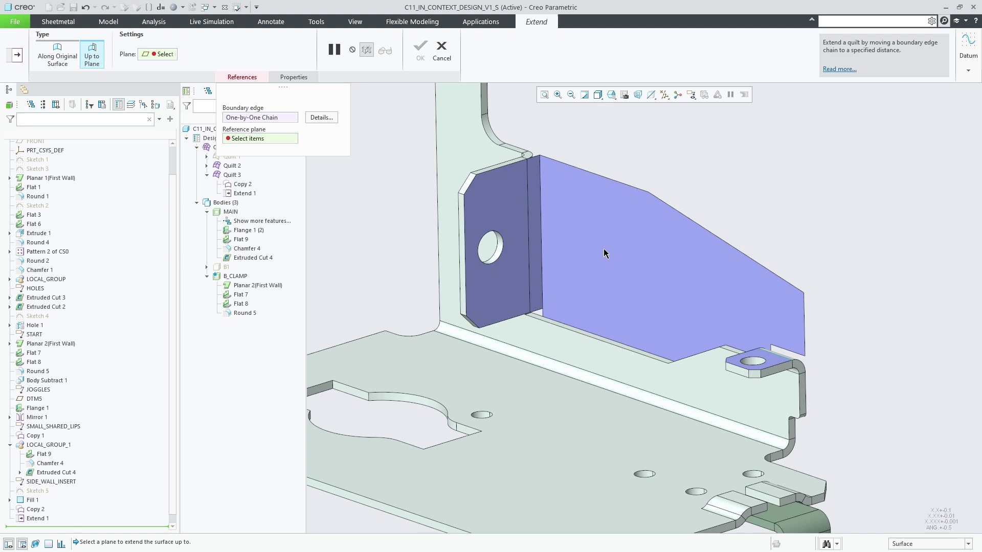
pyautogui.click(603, 249)
pyautogui.middleClick(730, 190)
# - Merge the fill quilt and the copied quilt into one
pyautogui.click(646, 217)
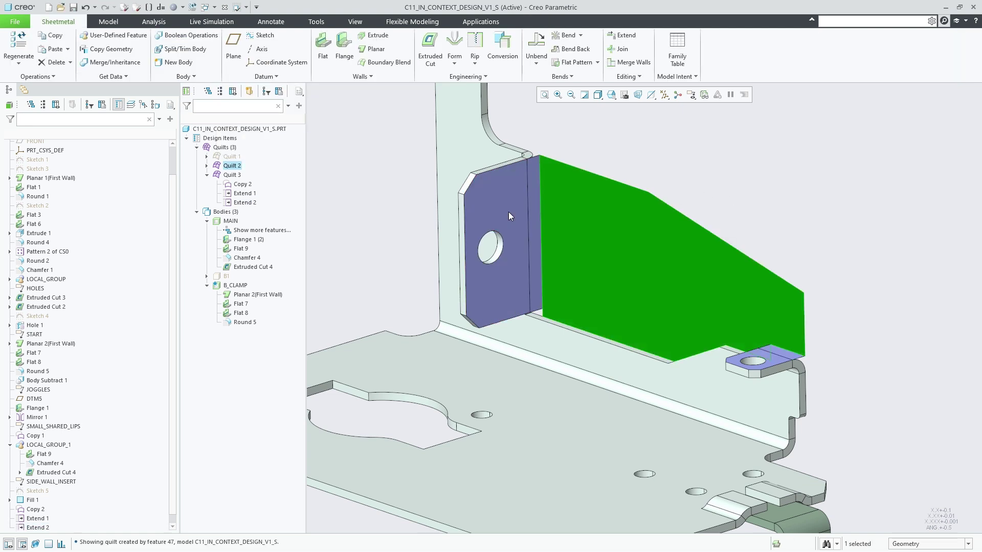
pyautogui.keyDown('ctrl'); pyautogui.click(509, 212); pyautogui.keyUp('ctrl')
pyautogui.click(515, 190)
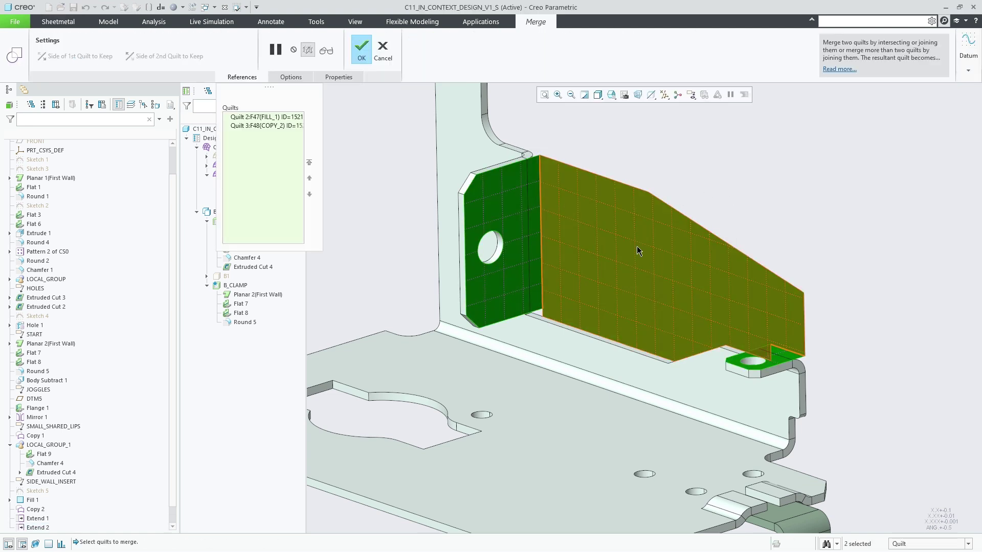
pyautogui.middleClick(338, 113)
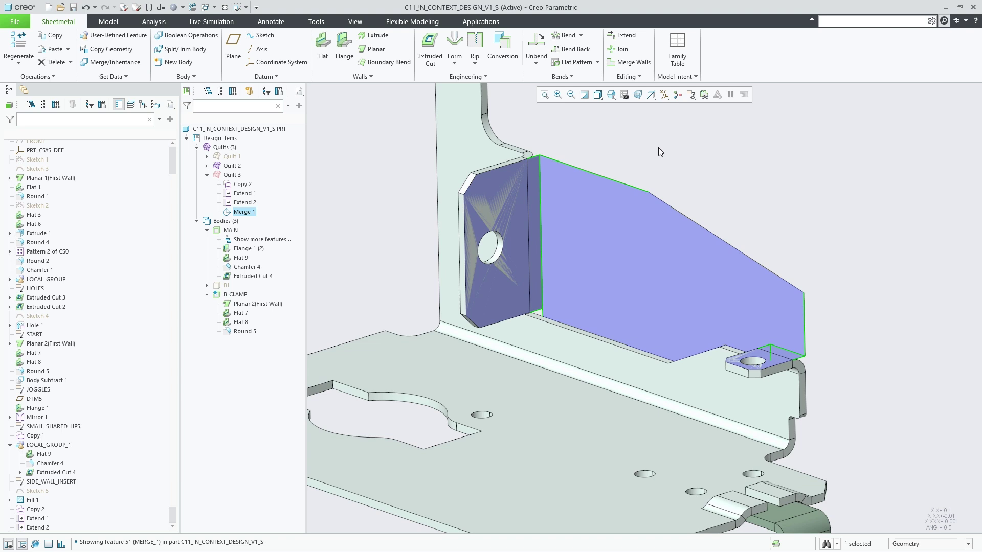
# - Offset the merged quilt into a new body
pyautogui.click(572, 277)
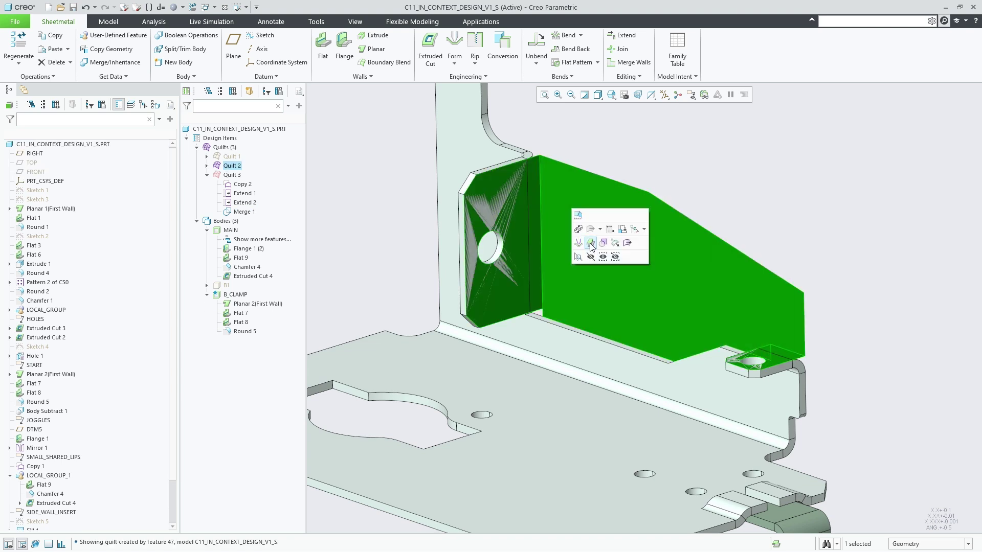
pyautogui.click(590, 244)
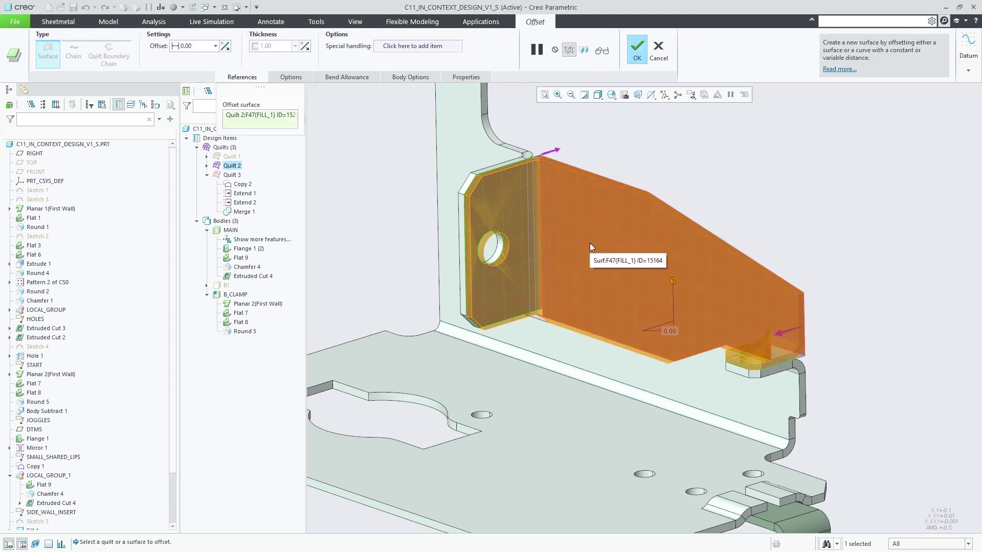
pyautogui.click(411, 76)
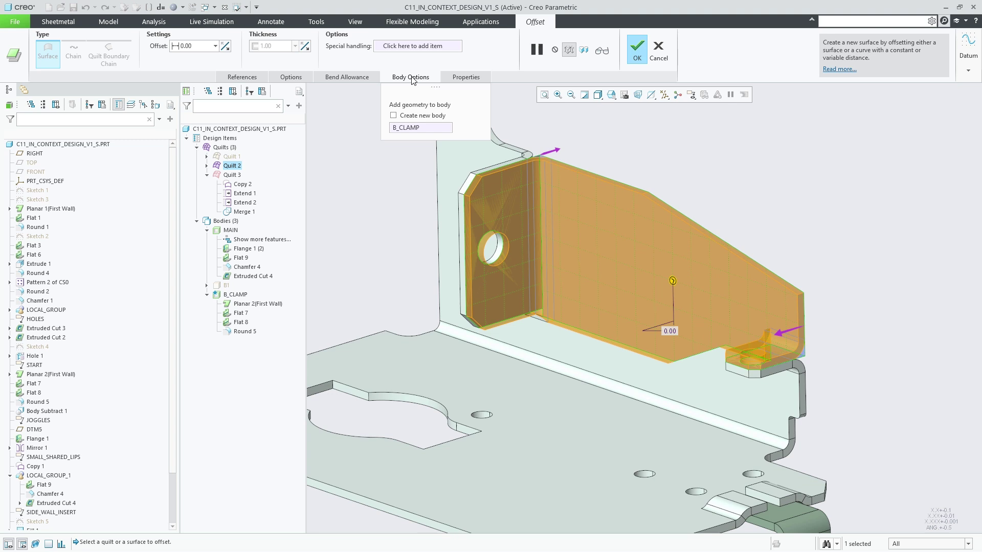
pyautogui.click(394, 116)
pyautogui.middleClick(357, 145)
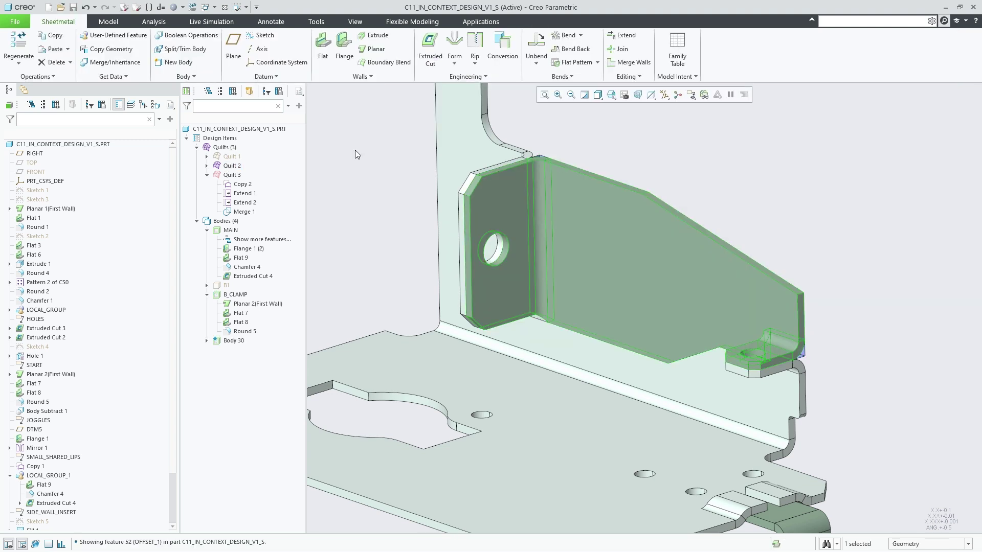
# - Rename the new body B_SIDE_INSERT and give it a gold appearance
pyautogui.click(244, 341)
pyautogui.click(238, 342)
pyautogui.write('B_side_insert')
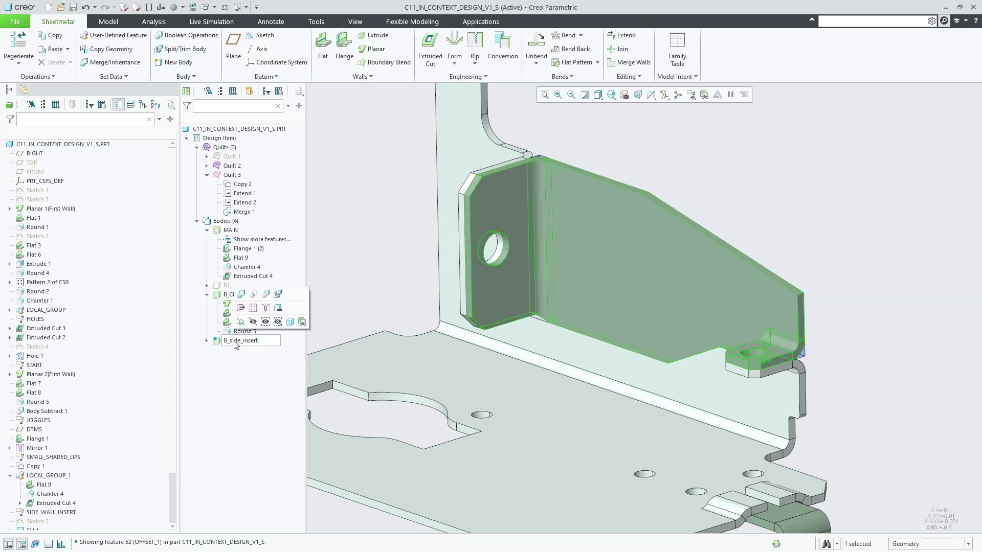
pyautogui.press('Return')
pyautogui.click(183, 7)
pyautogui.click(181, 127)
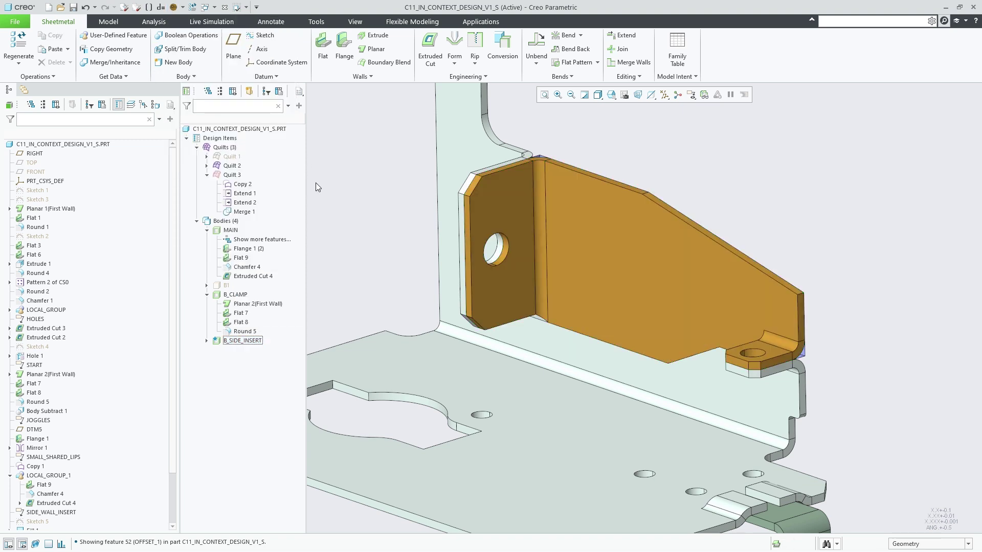
# - Hide construction Quilt 2 and rotate the model to view the plate top
pyautogui.hotkey('ctrl', 'd')
pyautogui.click(231, 166)
pyautogui.click(251, 151)
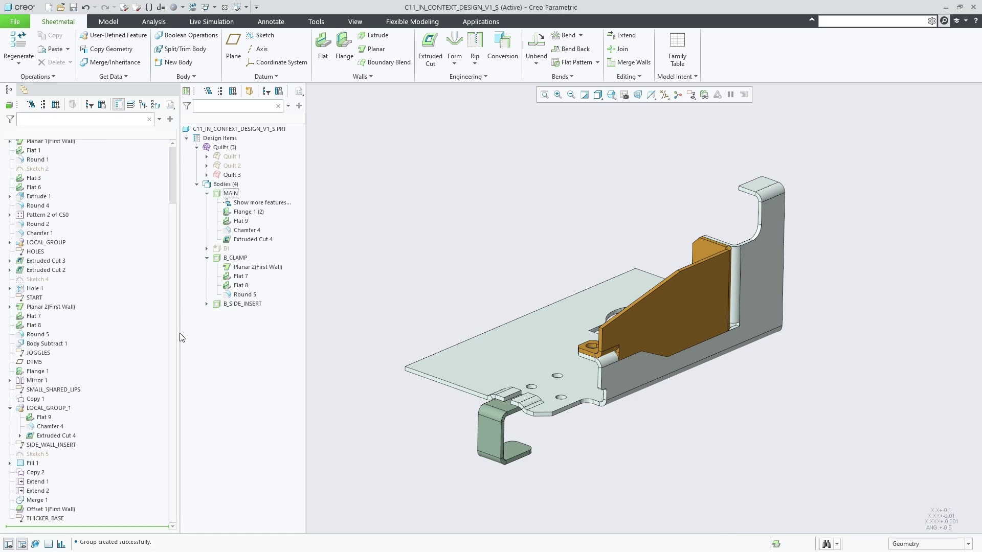
pyautogui.moveTo(429, 265); pyautogui.dragTo(513, 309, button='middle')
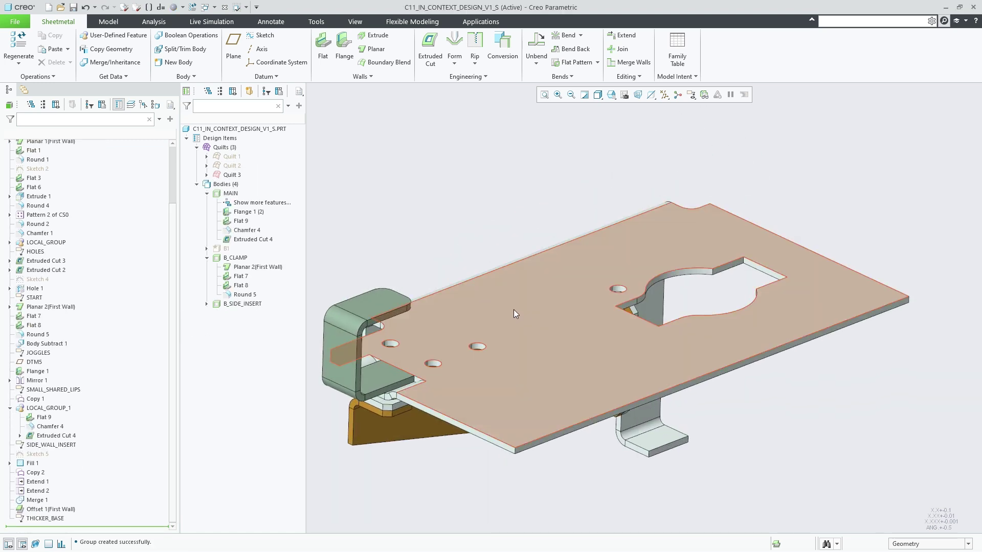
# - Offset the base plate upward into a new, unlinked body 2.00 thick
pyautogui.click(514, 310)
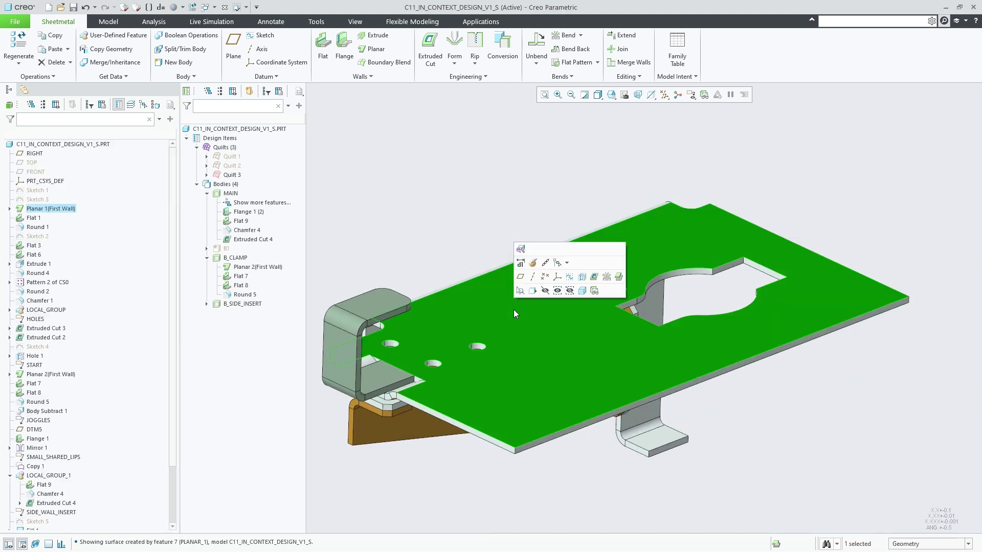
pyautogui.click(619, 276)
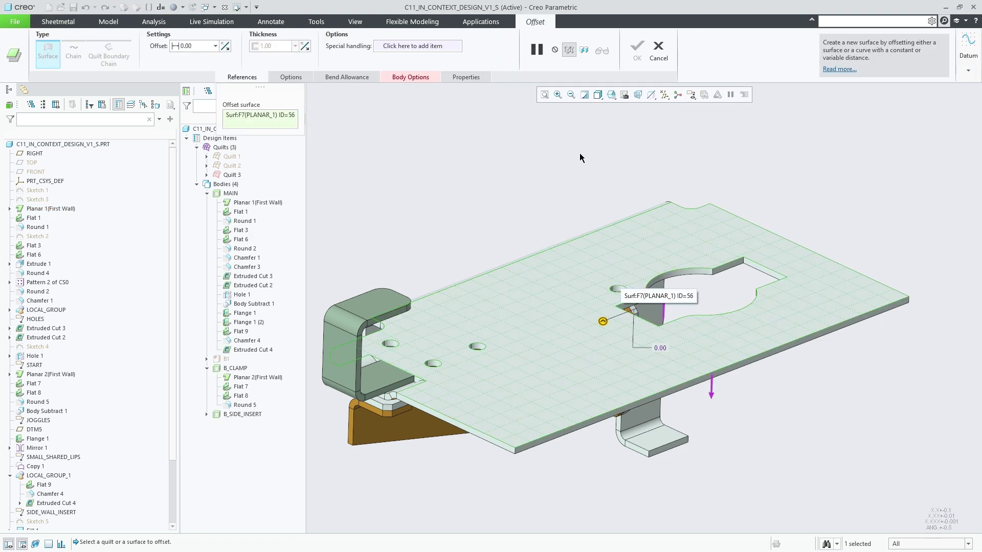
pyautogui.click(416, 81)
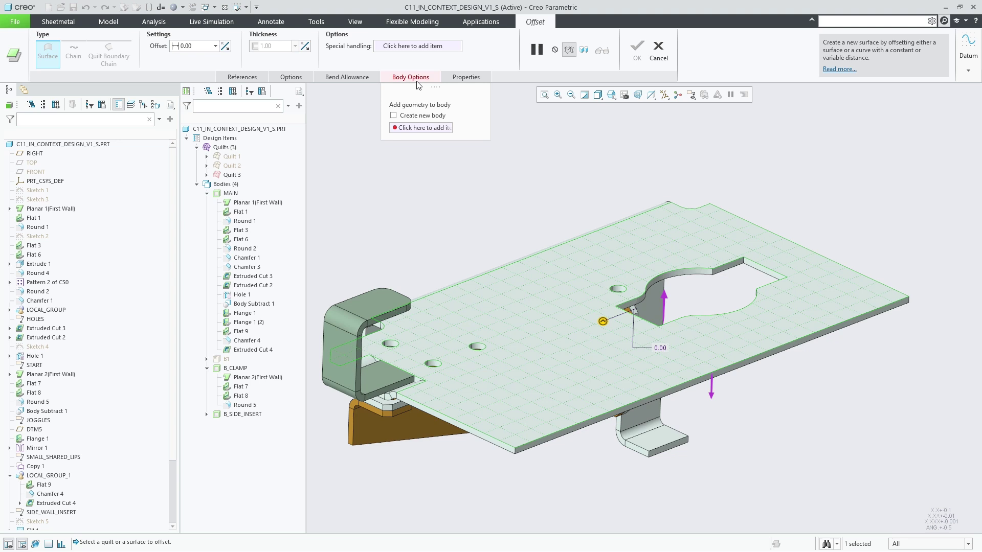
pyautogui.click(394, 116)
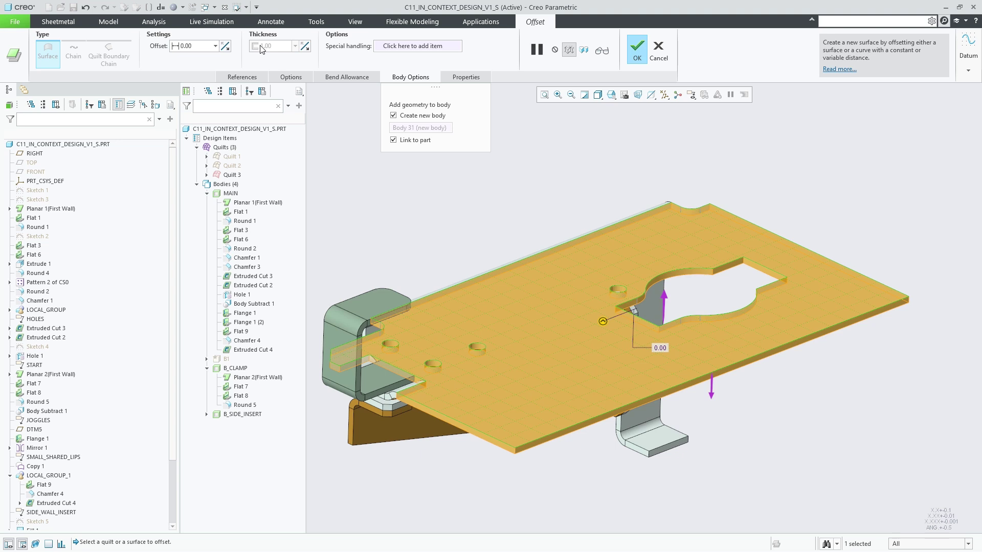
pyautogui.click(305, 46)
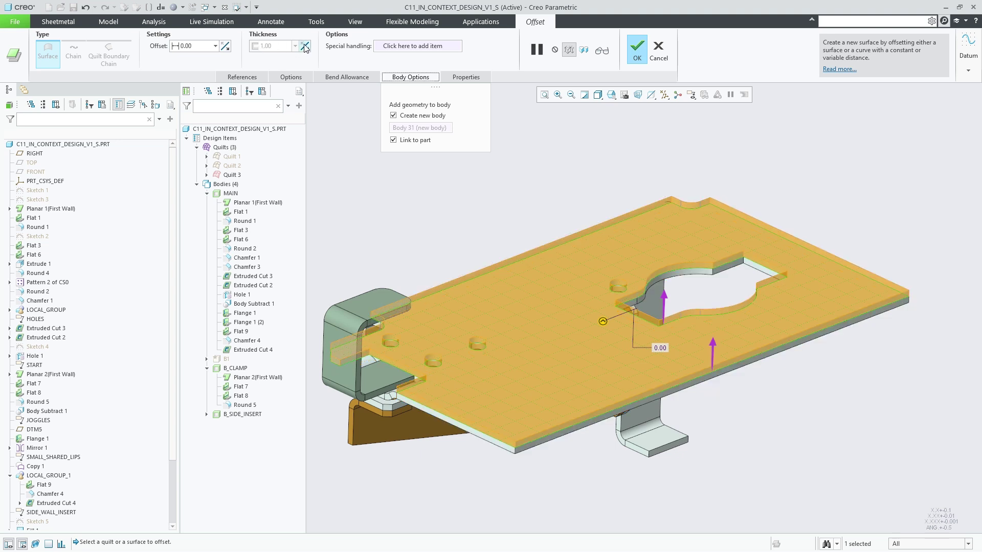
pyautogui.click(393, 140)
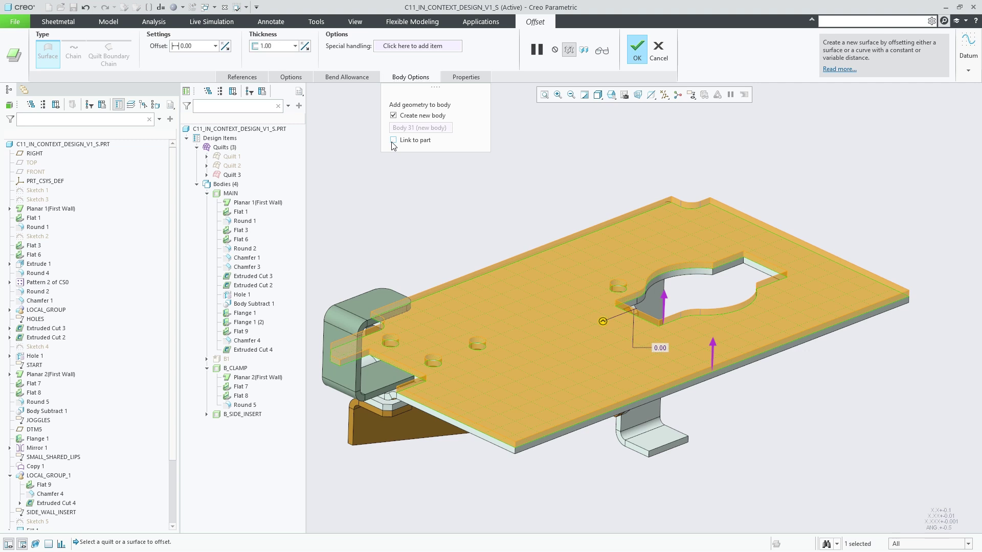
pyautogui.doubleClick(281, 46)
pyautogui.write('2.00')
pyautogui.press('Return')
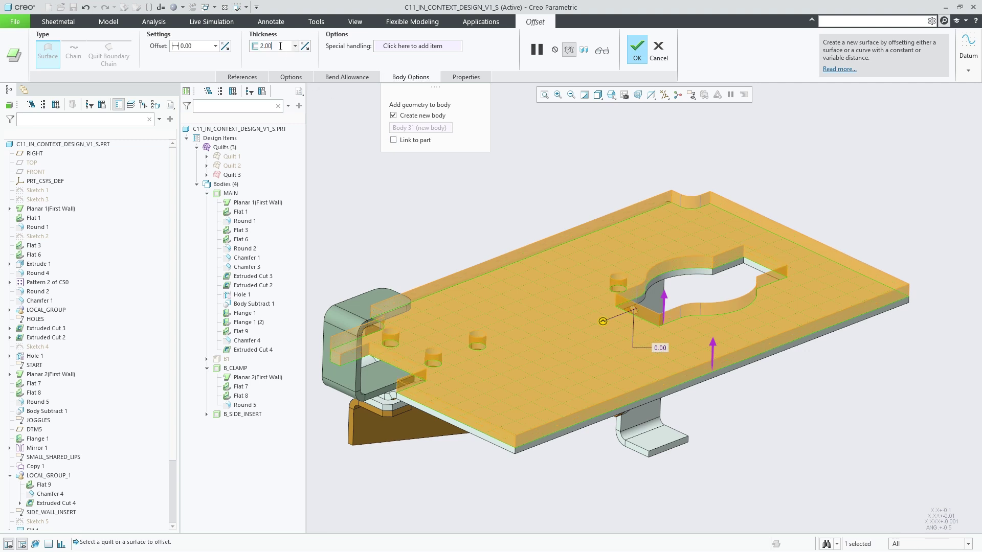
pyautogui.click(635, 49)
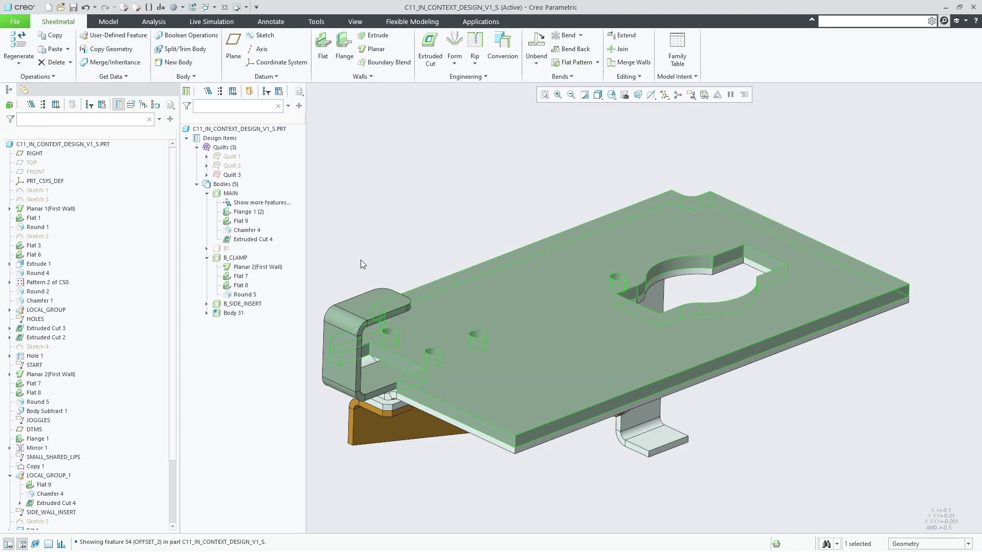
# - Rename Body 31 to B_THICK_BASE and give it a dark gray appearance
pyautogui.doubleClick(229, 314)
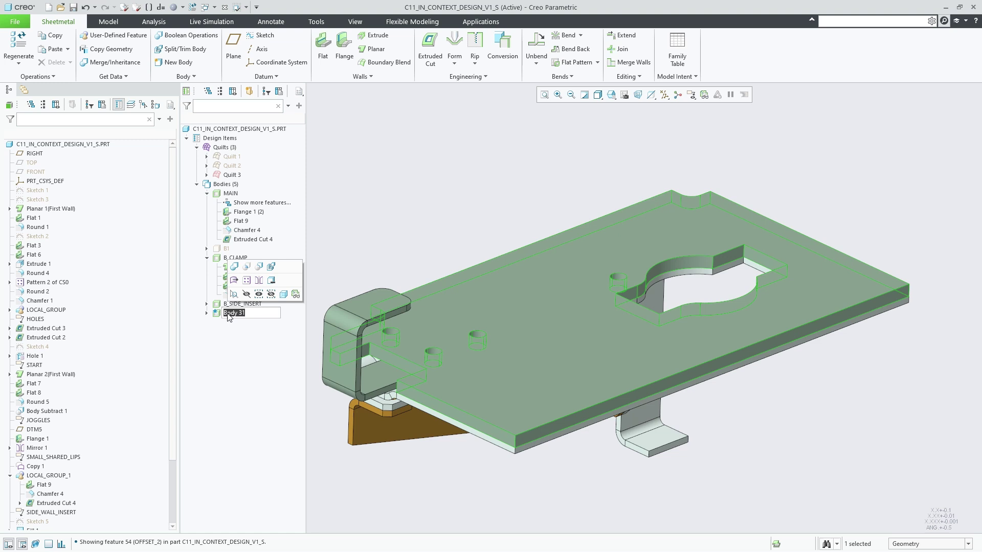
pyautogui.write('B_Thick_base')
pyautogui.press('Return')
pyautogui.click(174, 8)
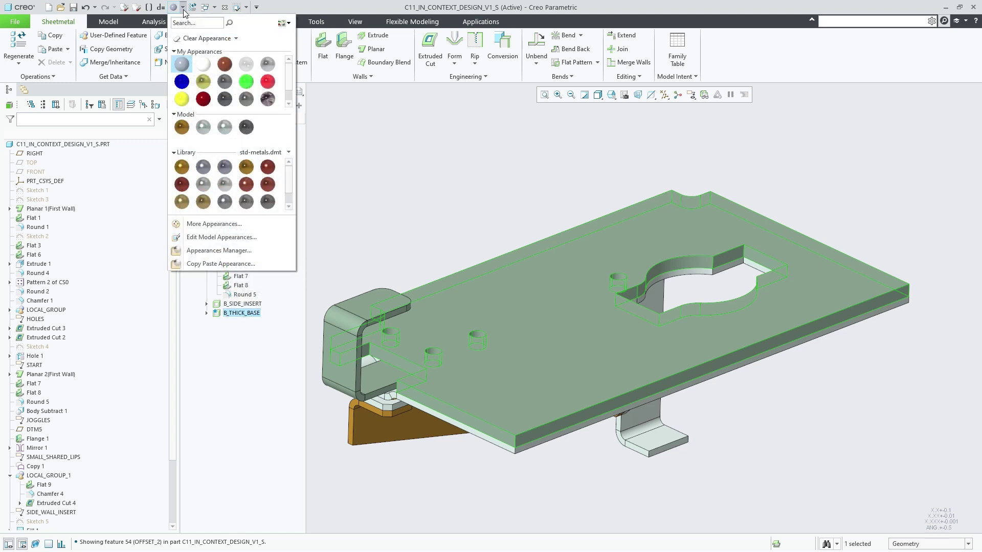
pyautogui.click(215, 56)
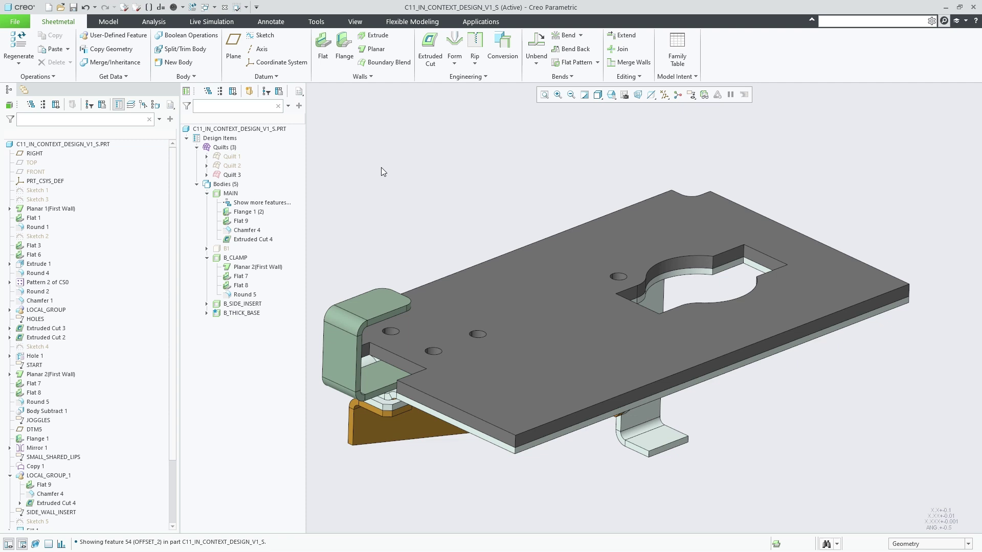
pyautogui.hotkey('ctrl', 'd')
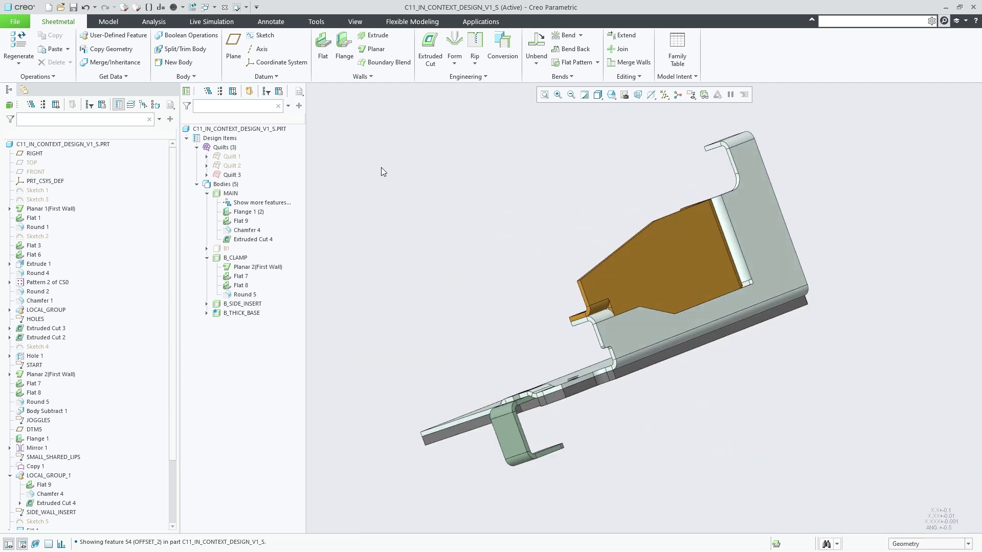